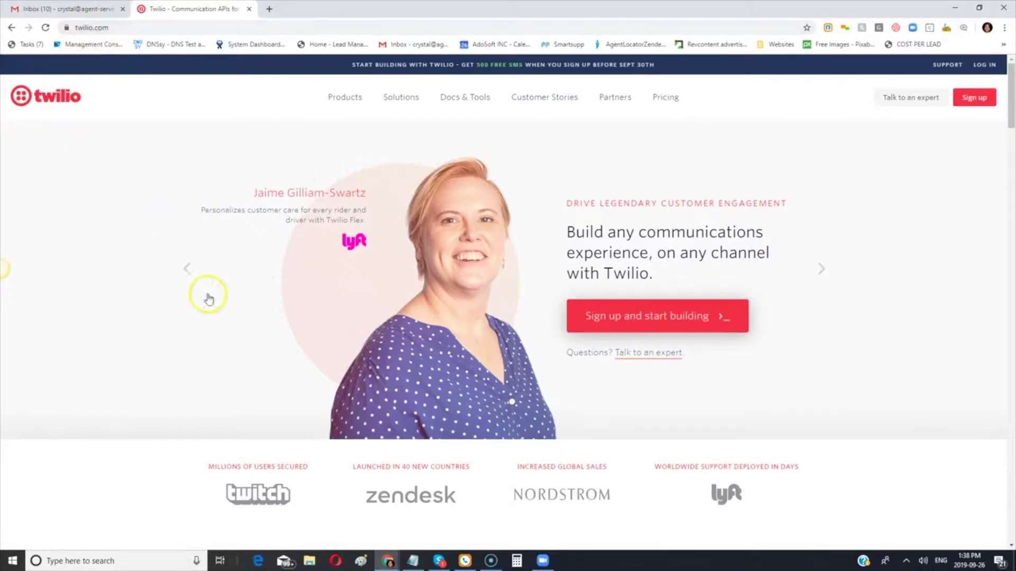
Open the free sign-up form and enter your first name, last name, email and a password.
click(981, 102)
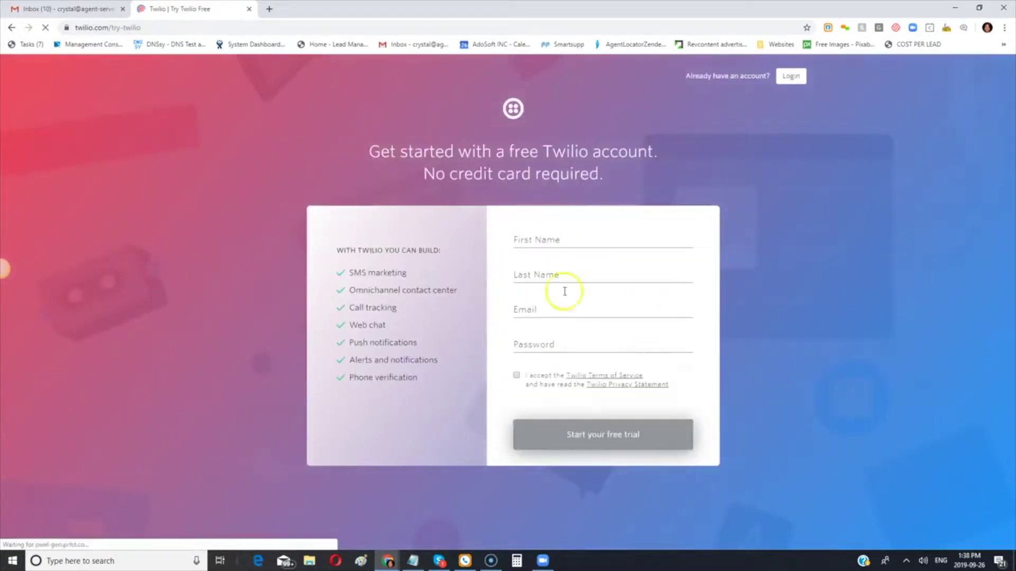
click(523, 238)
key(Tab)
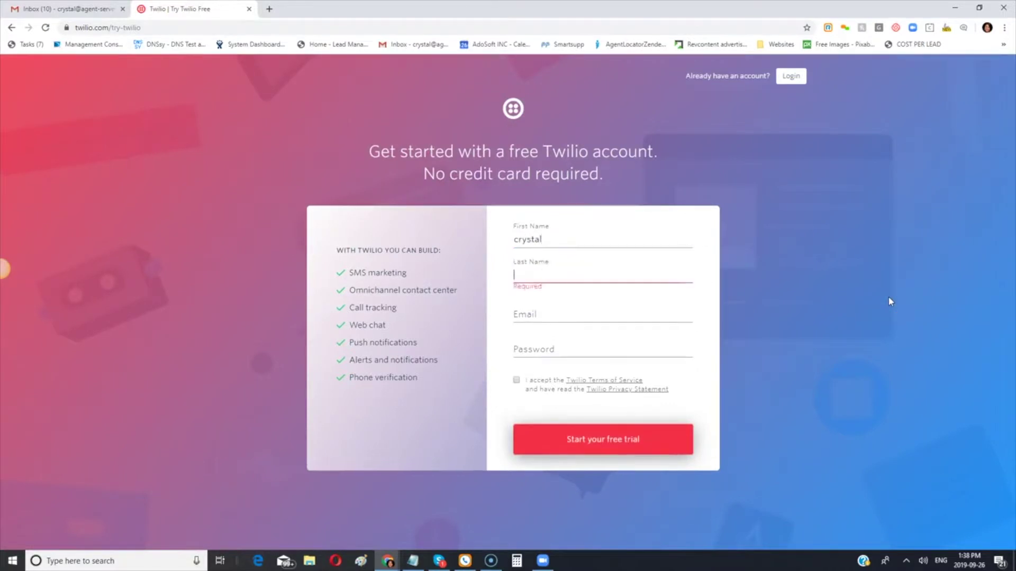
key(Tab)
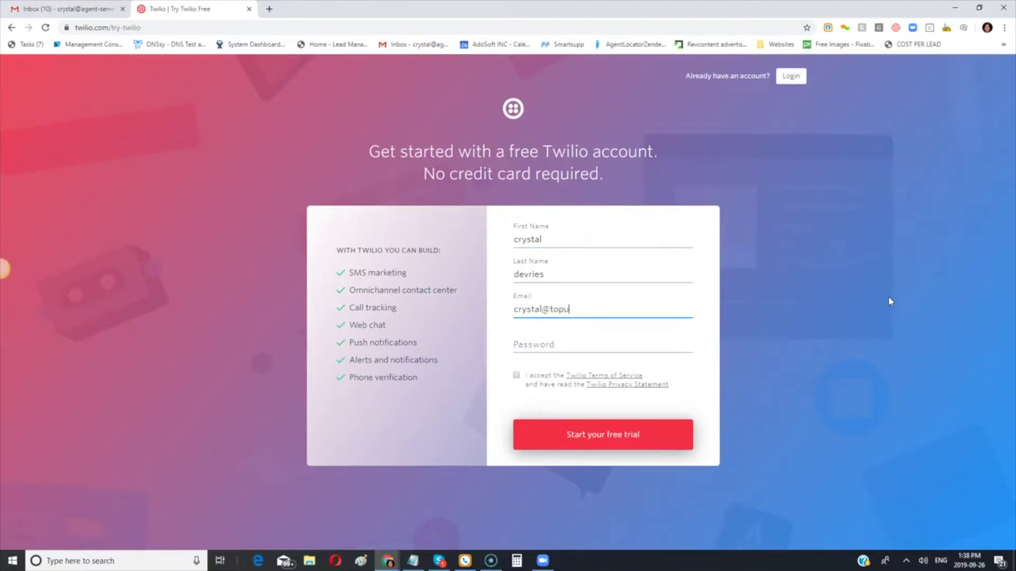
key(Tab)
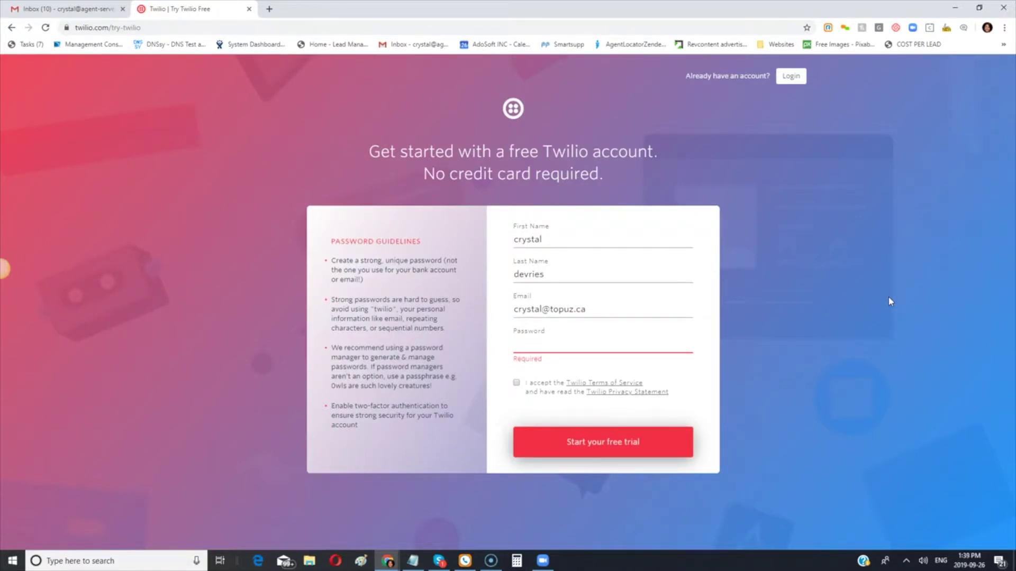
text(••)
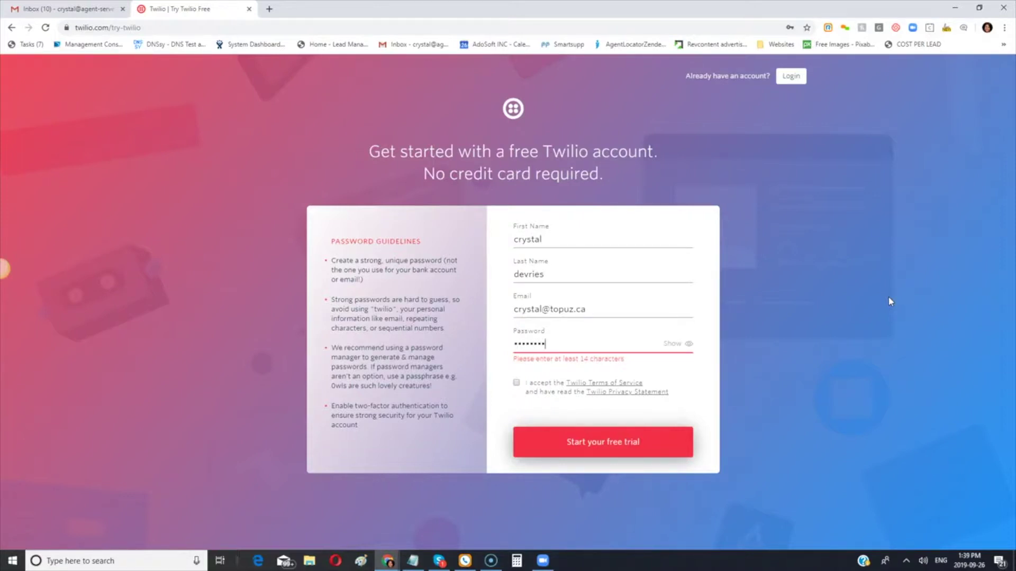
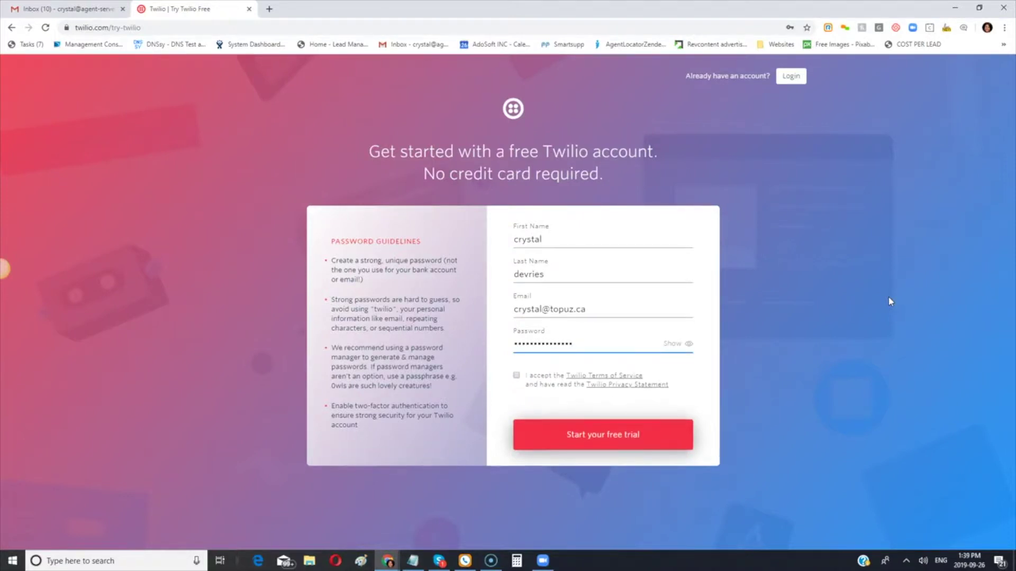
Check the revealed password, accept the terms of service and submit to start the free trial.
click(688, 344)
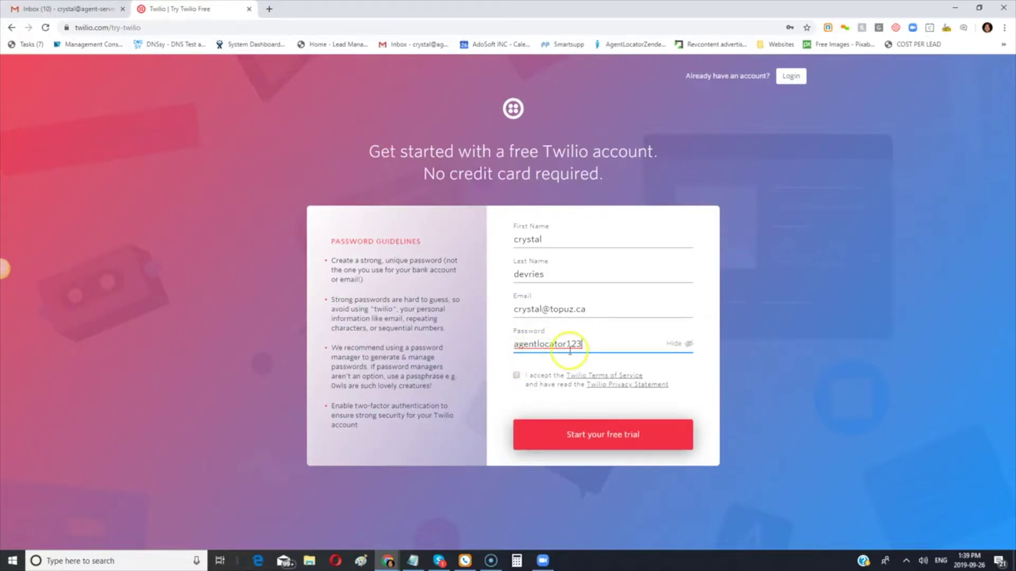
click(516, 375)
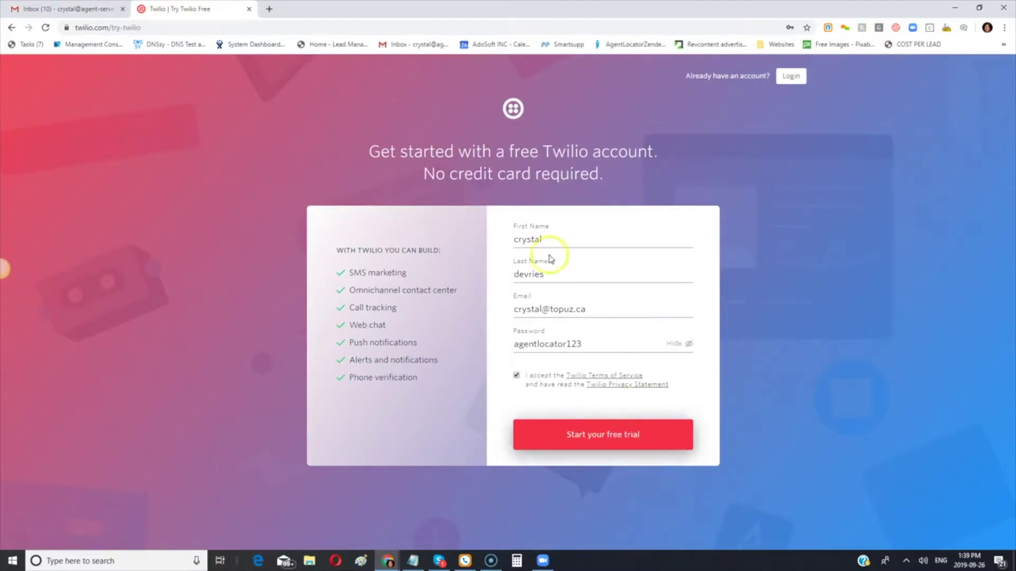
click(602, 445)
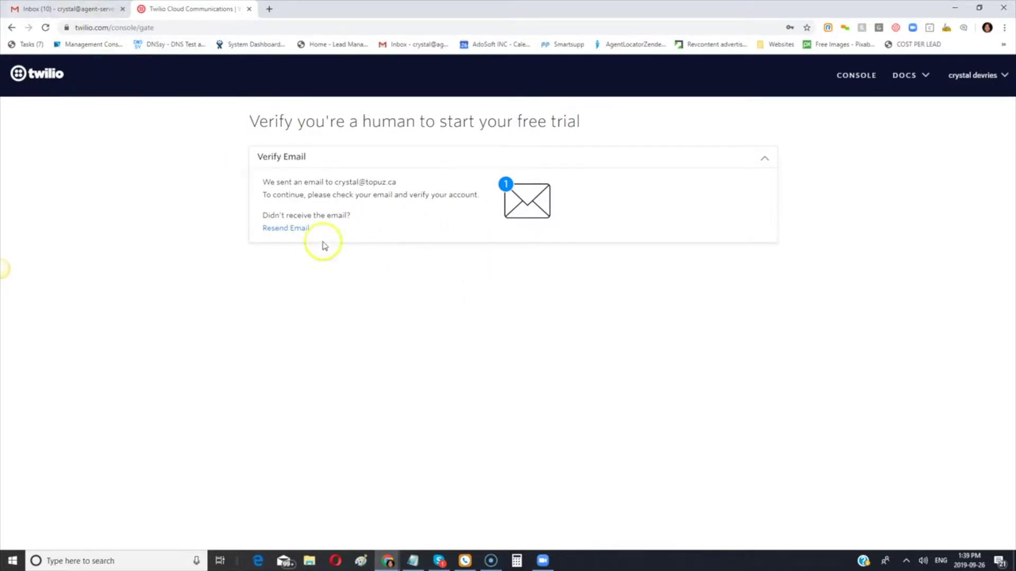
Switch to the Gmail tab that holds Twilio's verification email.
key(ctrl+shift+Tab)
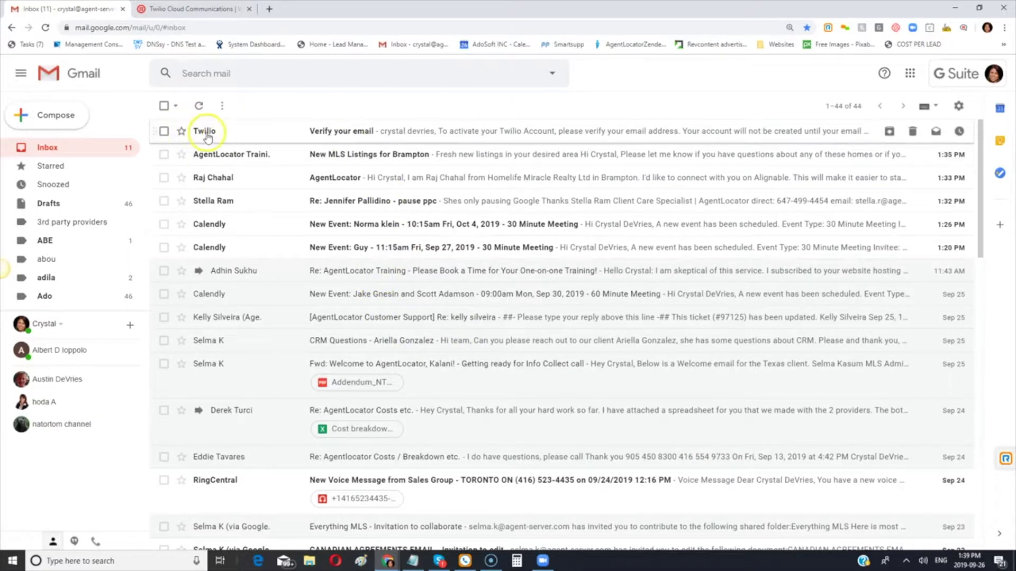
Open Twilio's 'Verify your email' message in Gmail and confirm the email address.
click(290, 132)
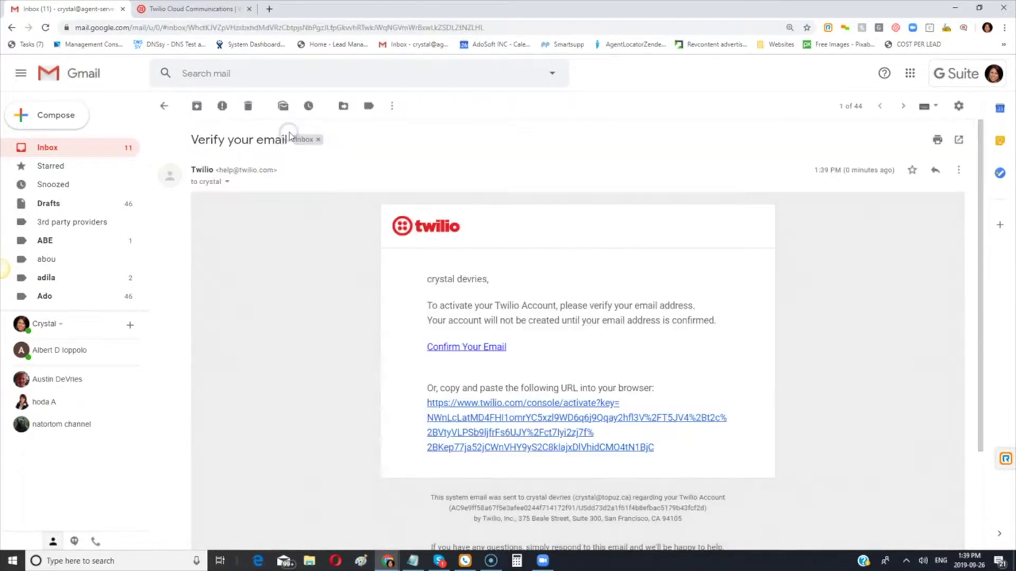
click(469, 346)
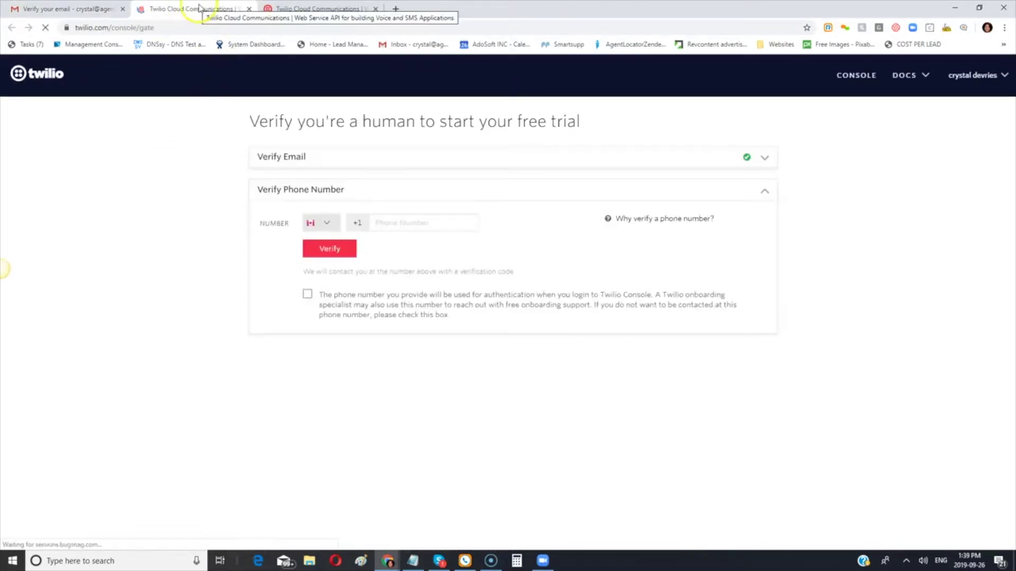
Verify your phone number with the texted code, opting out of onboarding phone contact.
click(390, 222)
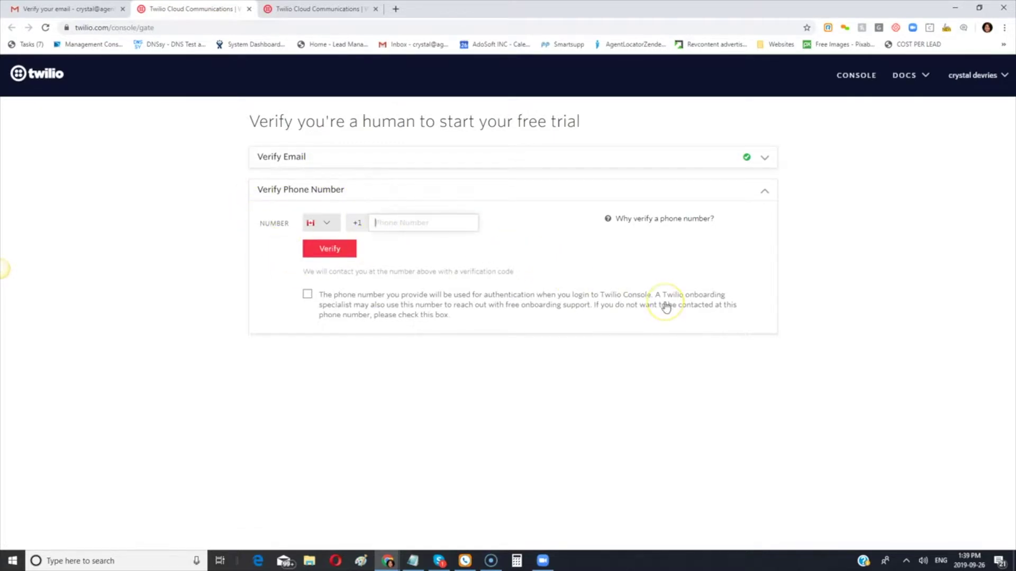
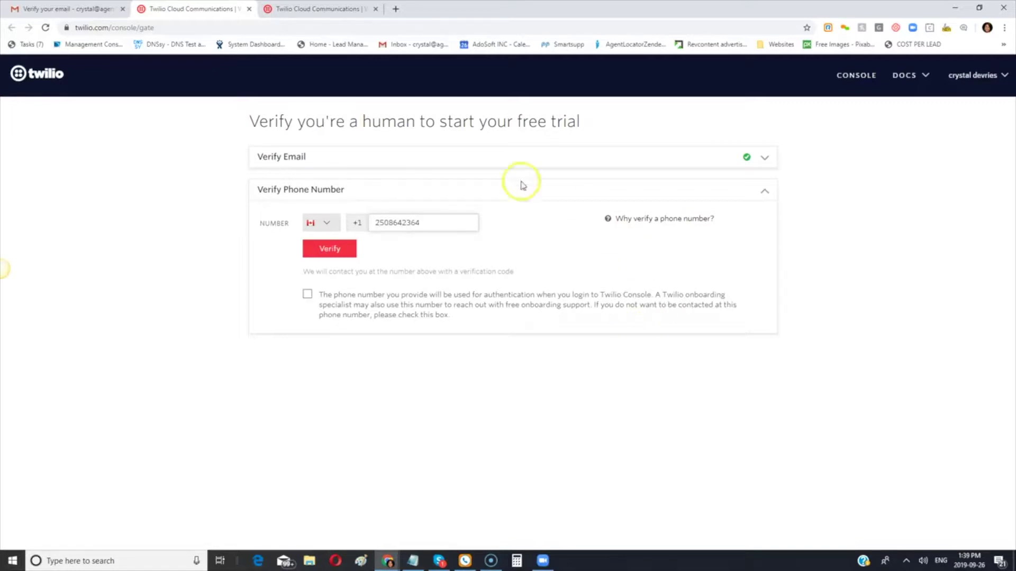
click(308, 294)
click(338, 253)
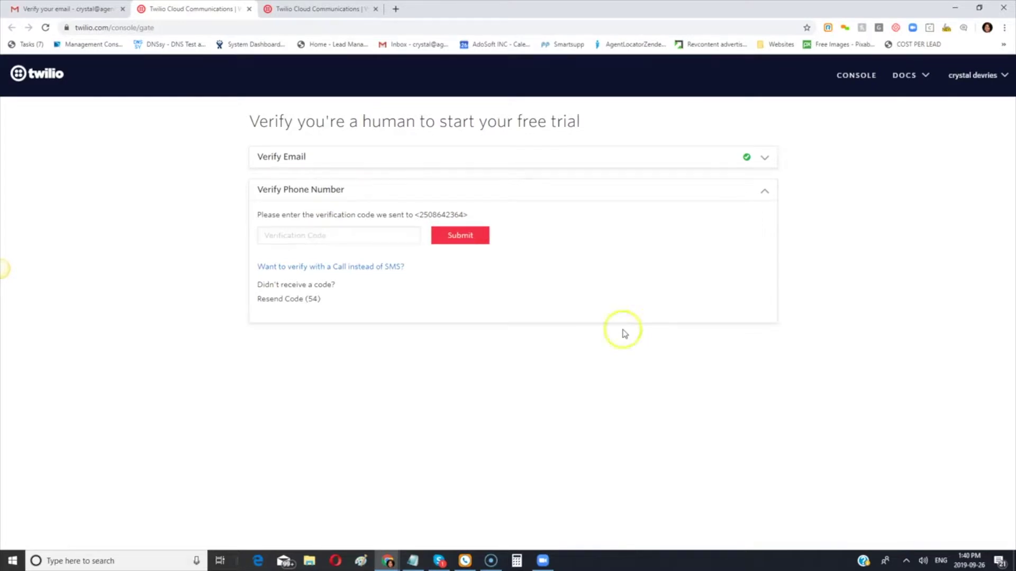
click(301, 242)
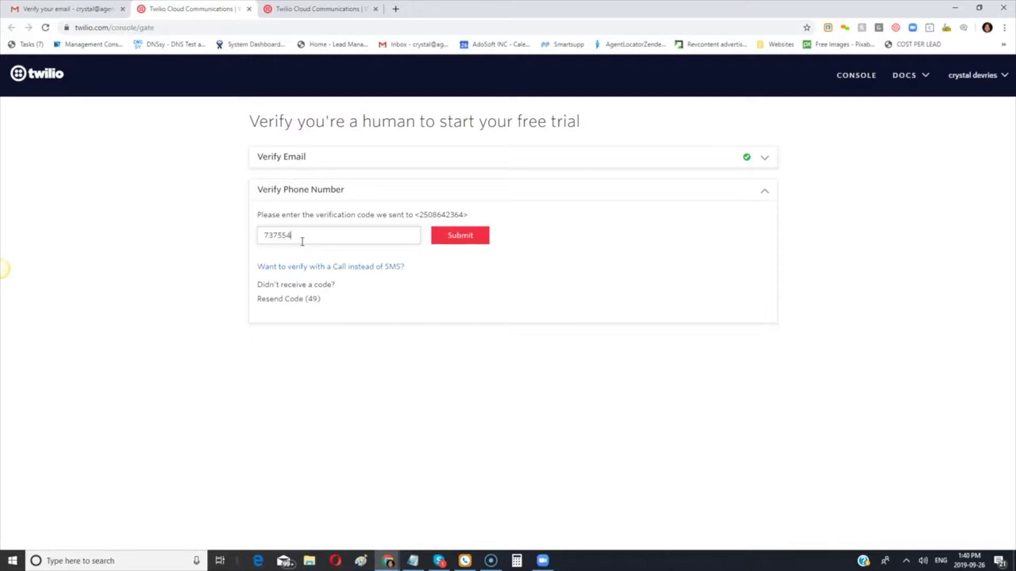
click(447, 236)
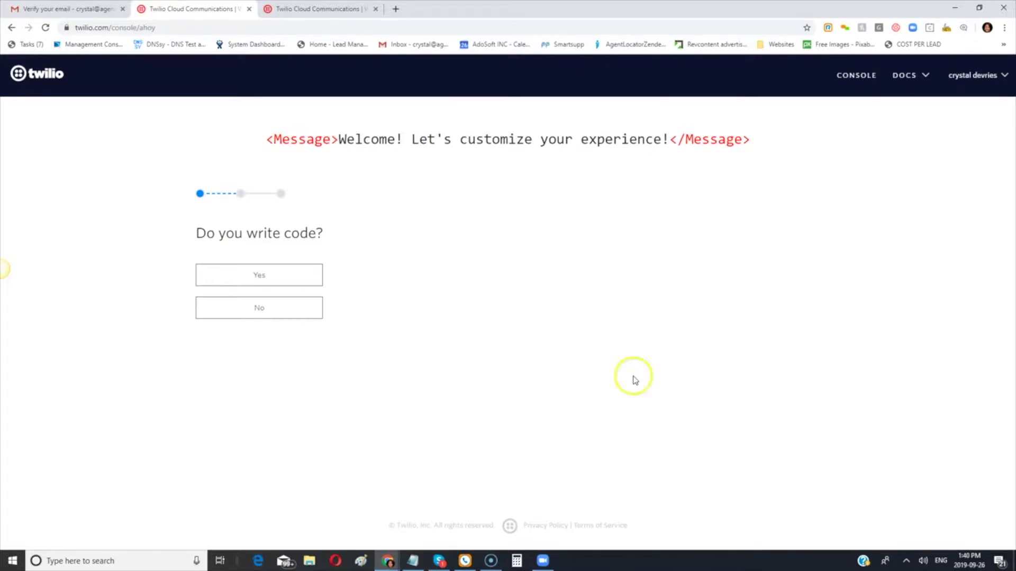
Answer No to writing code, choose a purpose, and skip to the project dashboard.
click(233, 313)
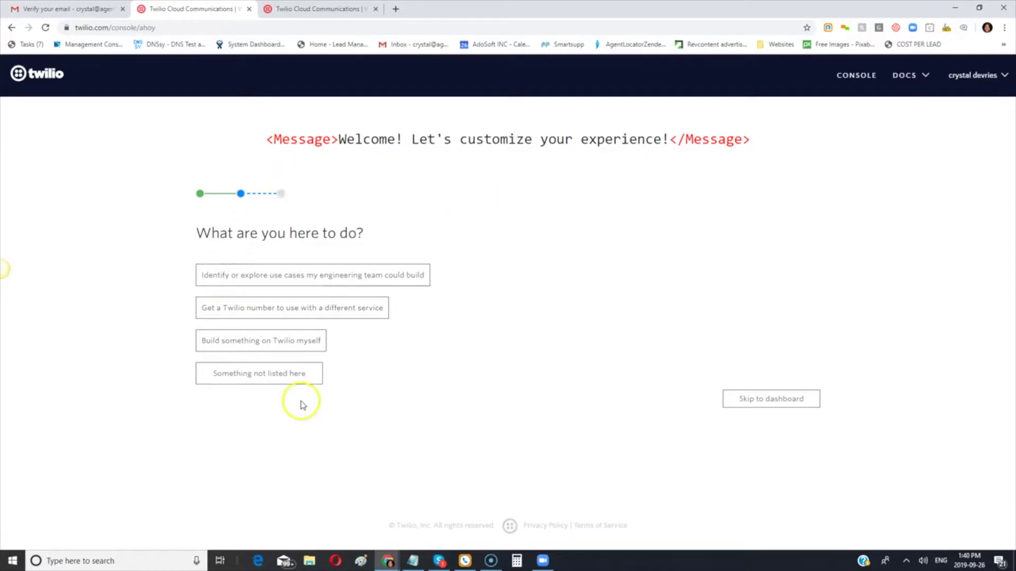
click(785, 399)
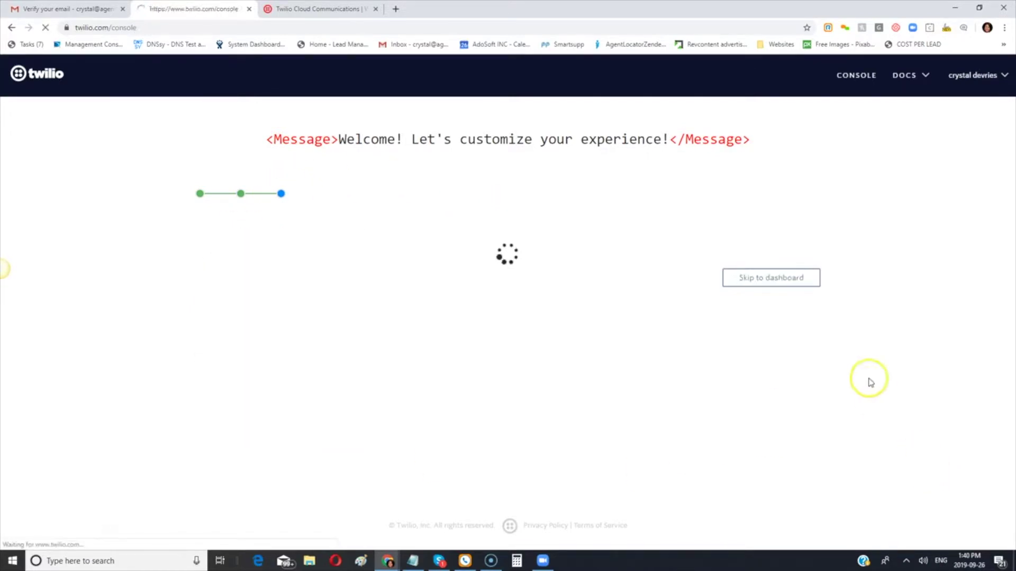
click(814, 283)
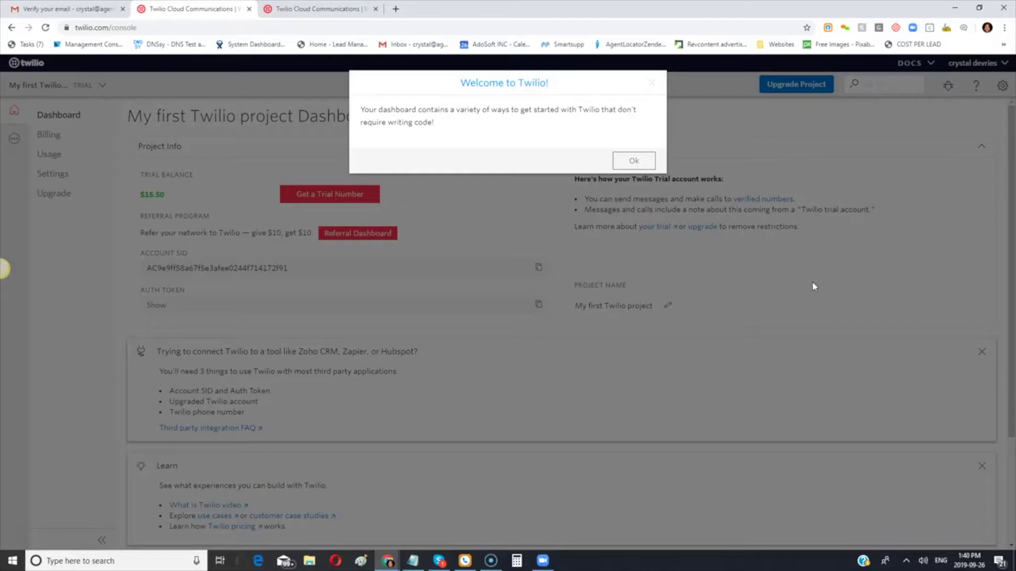
Dismiss the welcome dialog, request a trial number, then choose to search for a different number.
click(634, 160)
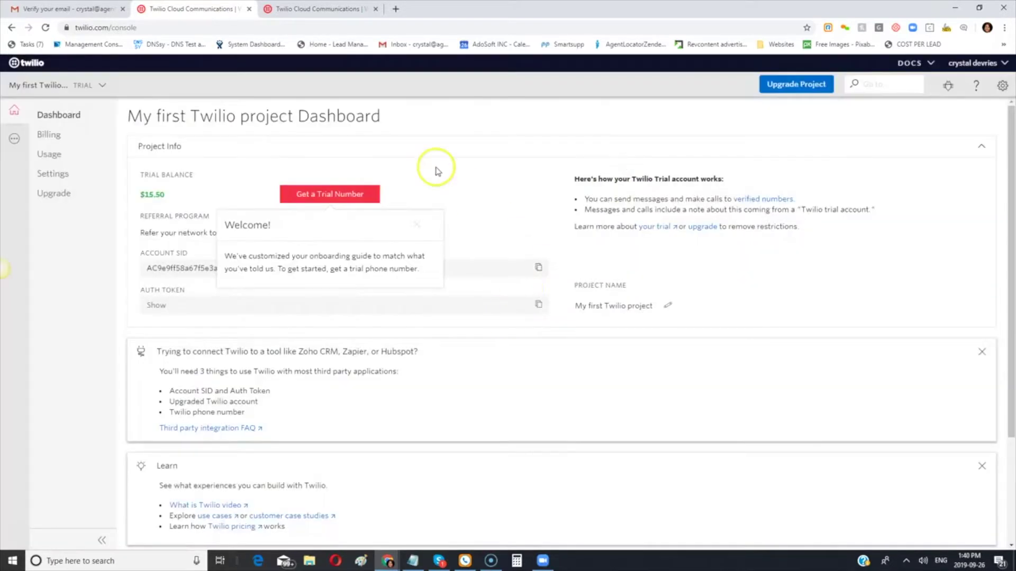
click(324, 195)
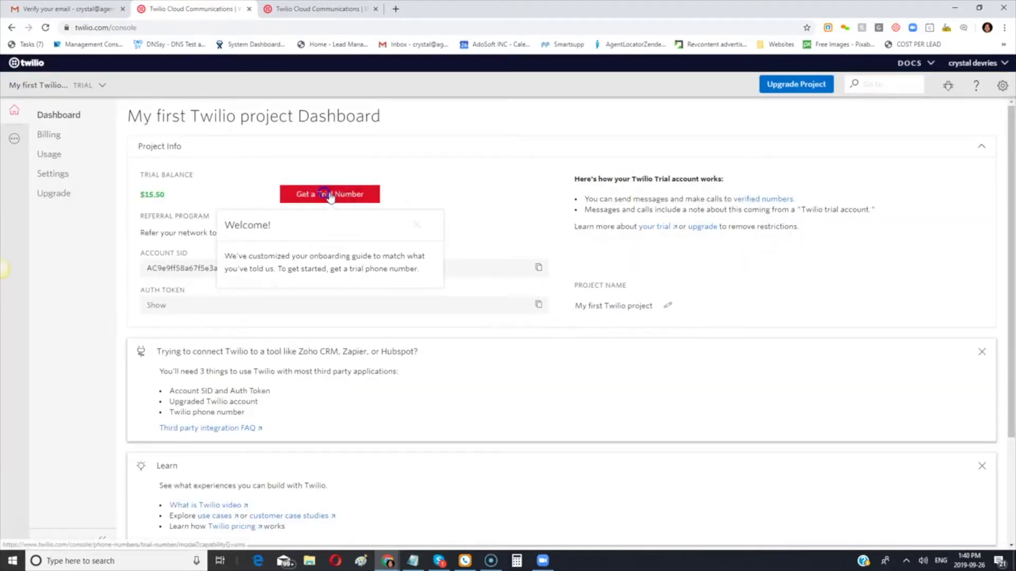
click(328, 194)
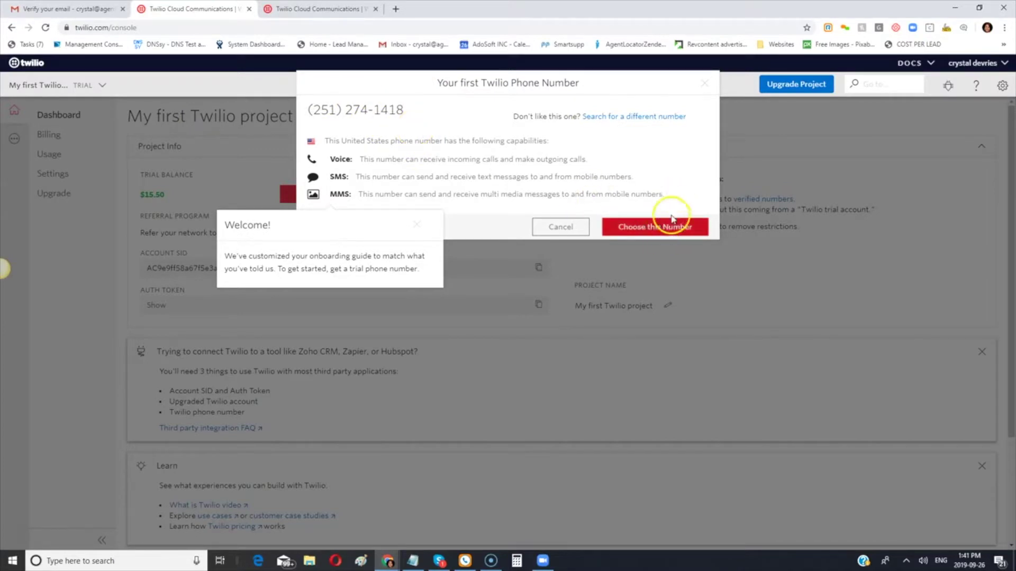
click(608, 117)
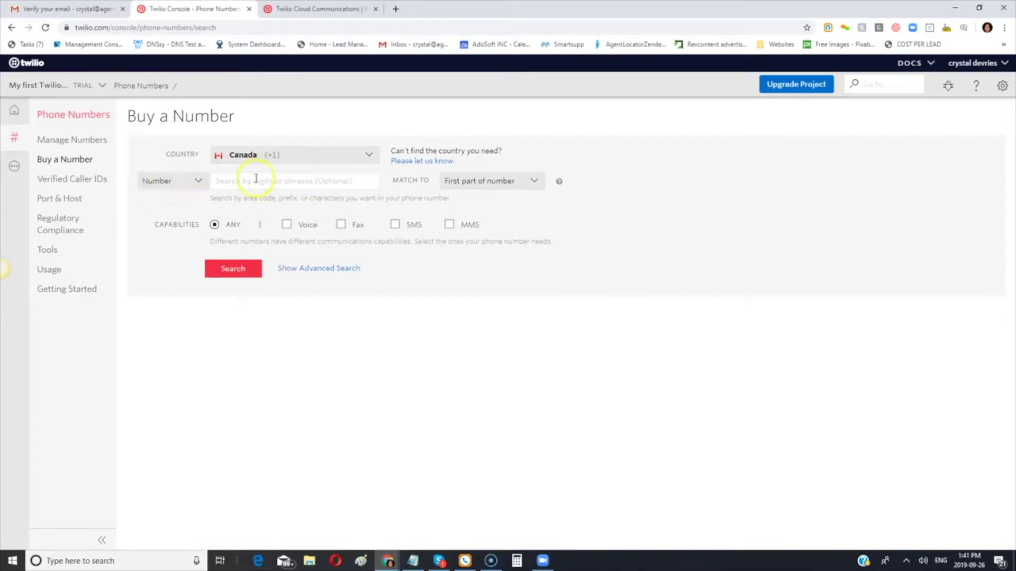
Search for numbers whose last digits match 23.
click(535, 182)
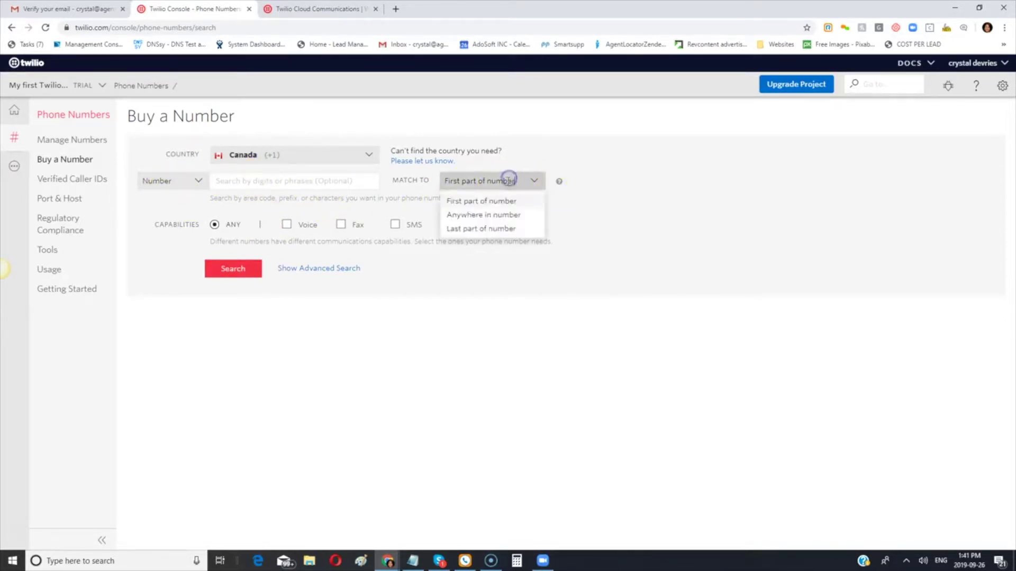
click(496, 229)
click(291, 178)
text(2364)
key(Return)
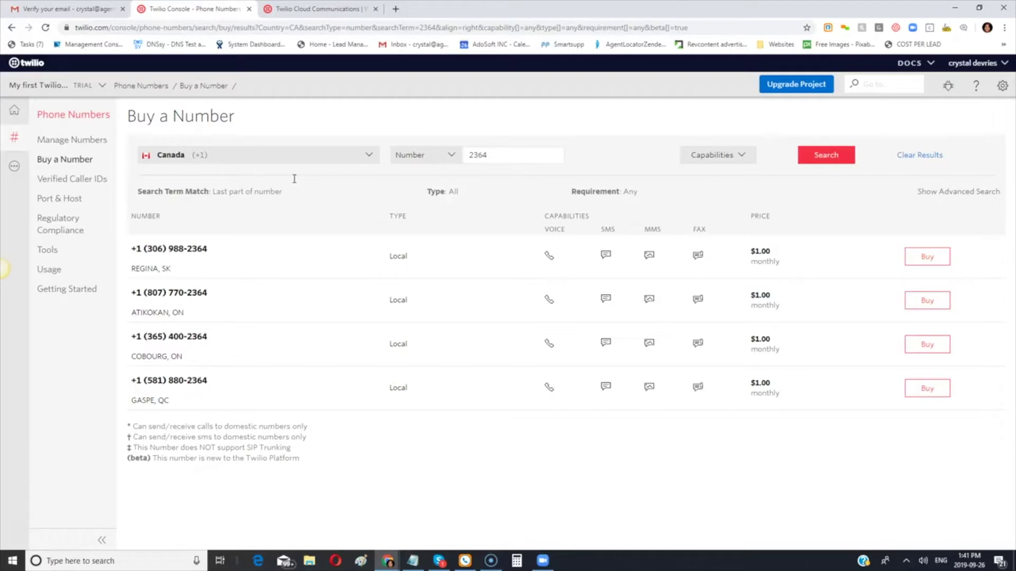
Switch the search to location and search for numbers in Toronto.
click(443, 154)
click(429, 191)
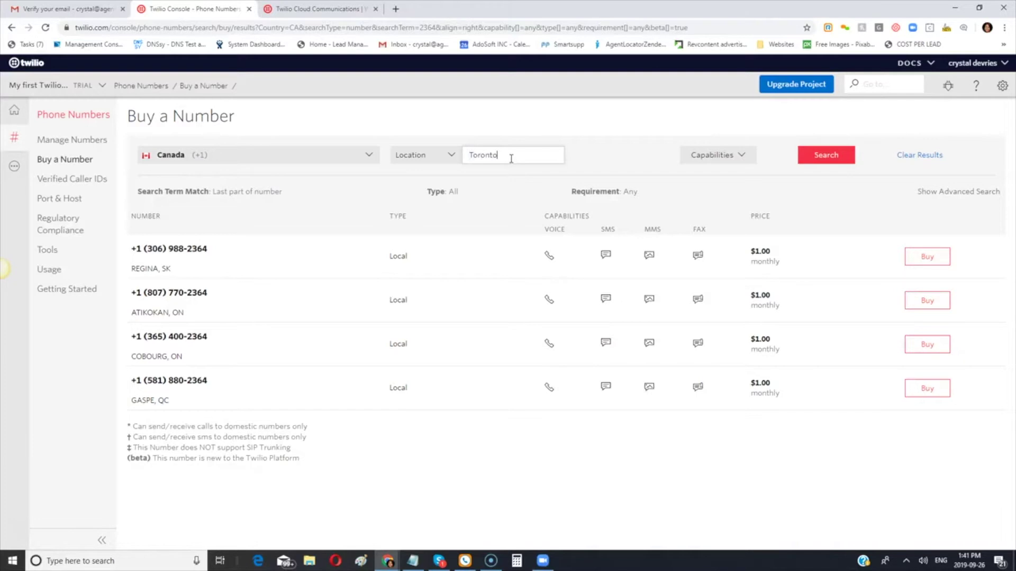
click(840, 161)
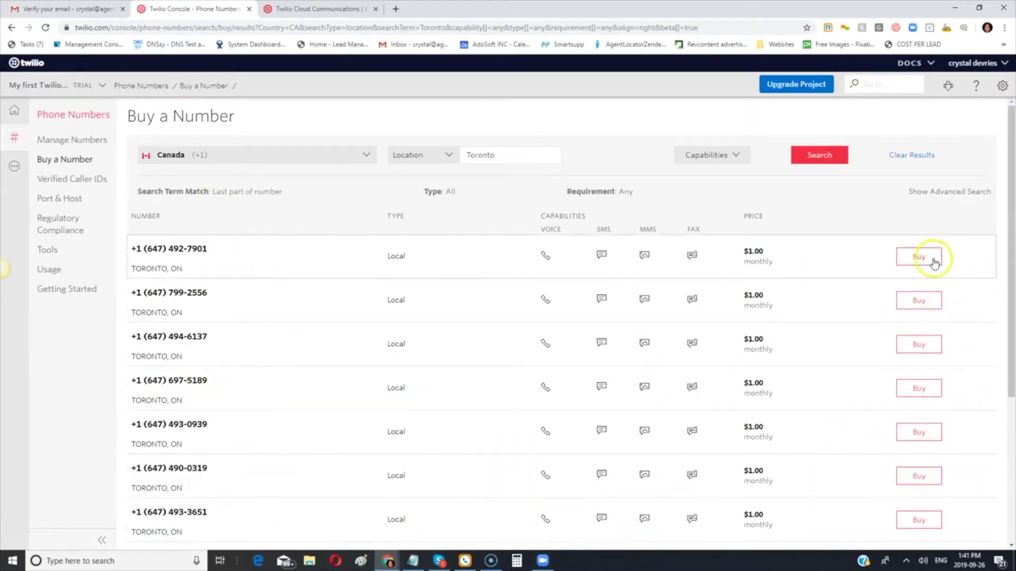
Buy the first listed Toronto number and close the purchase confirmation.
click(932, 263)
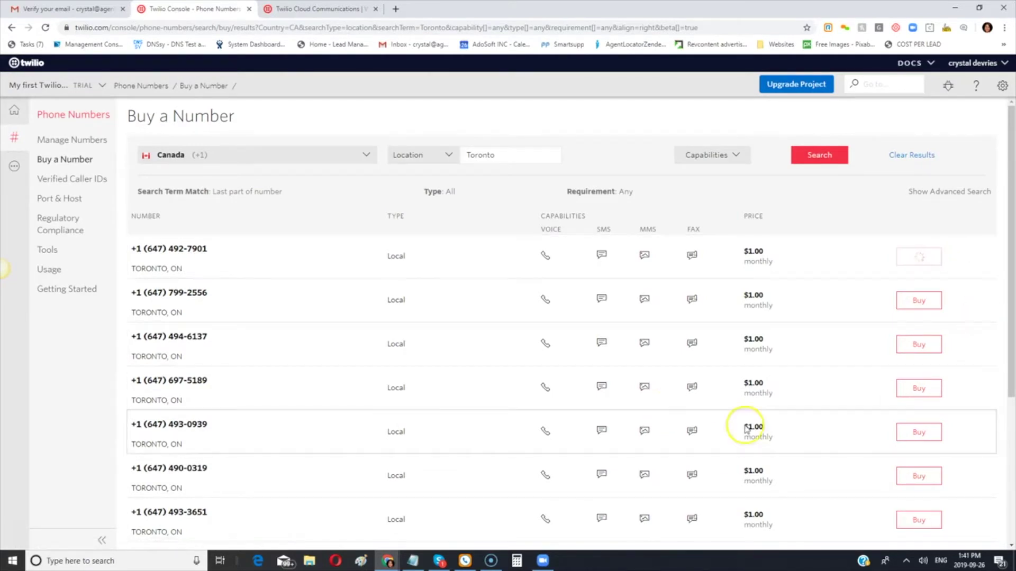
click(627, 438)
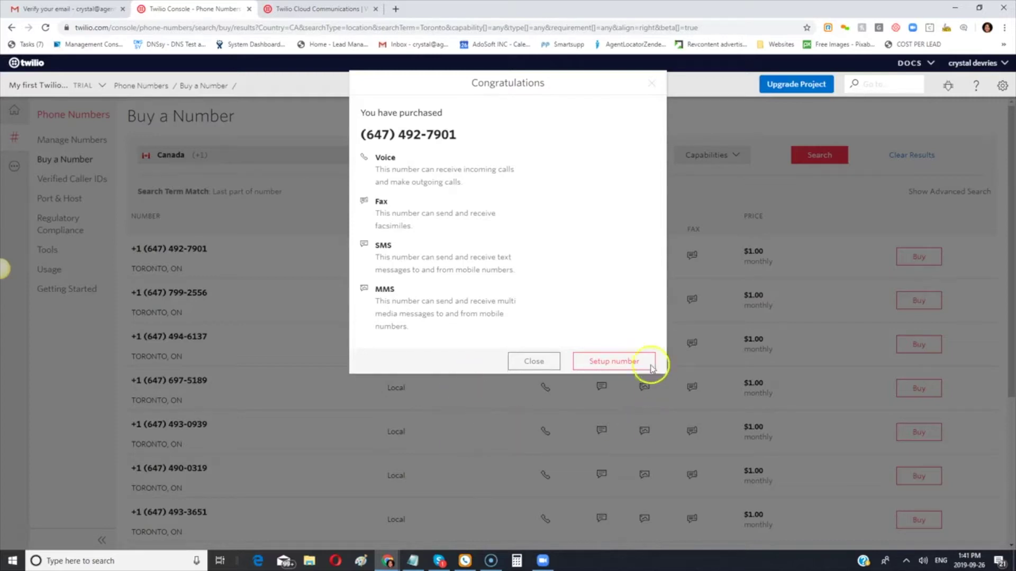
click(620, 365)
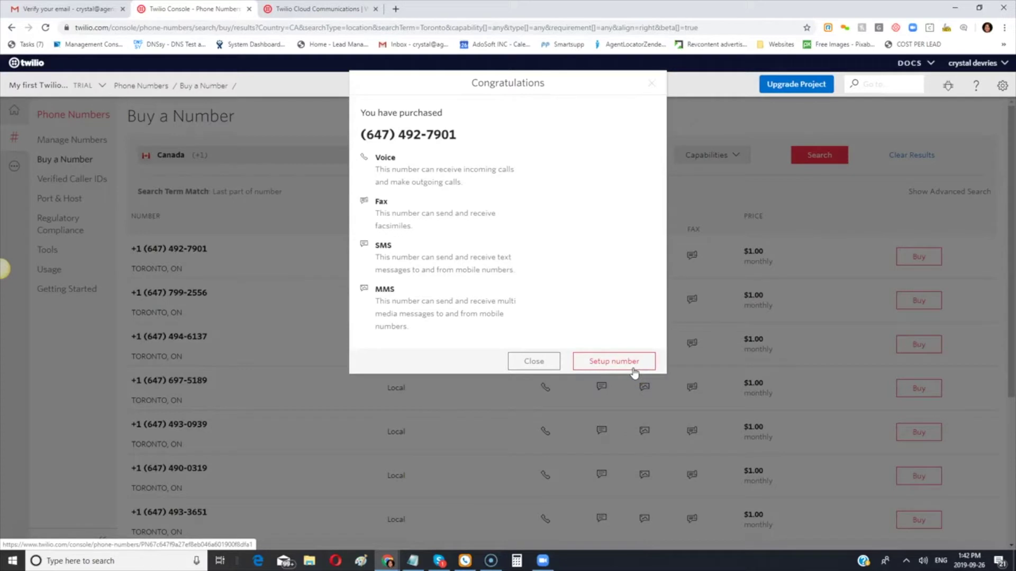
click(531, 362)
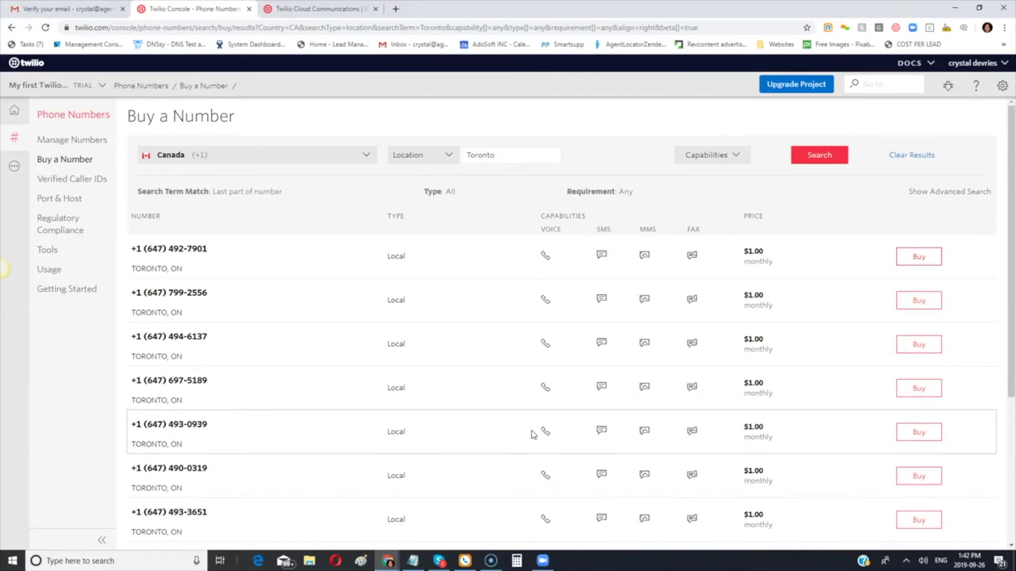
click(802, 91)
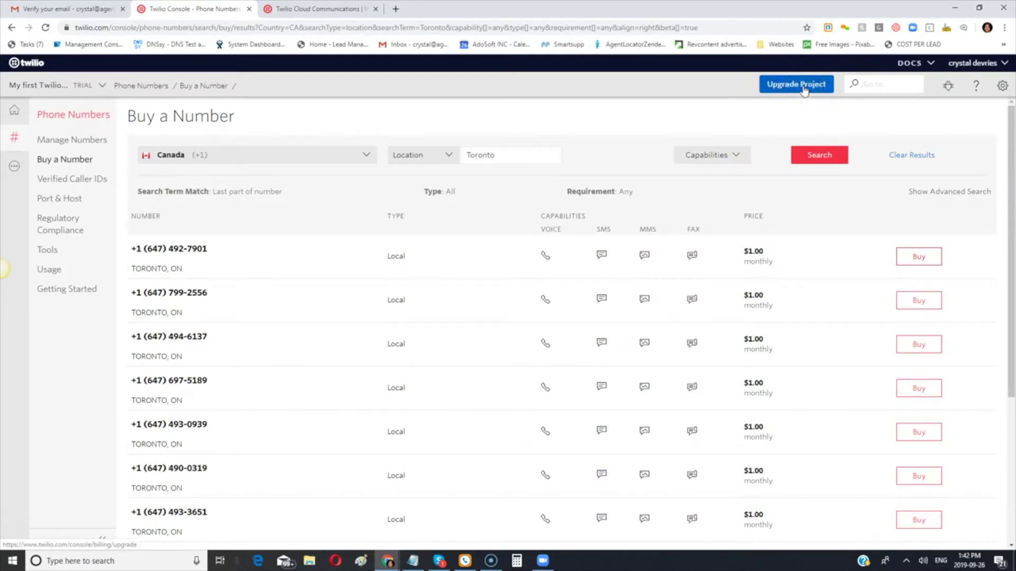
Load the Upgrade Account page for the project.
click(804, 91)
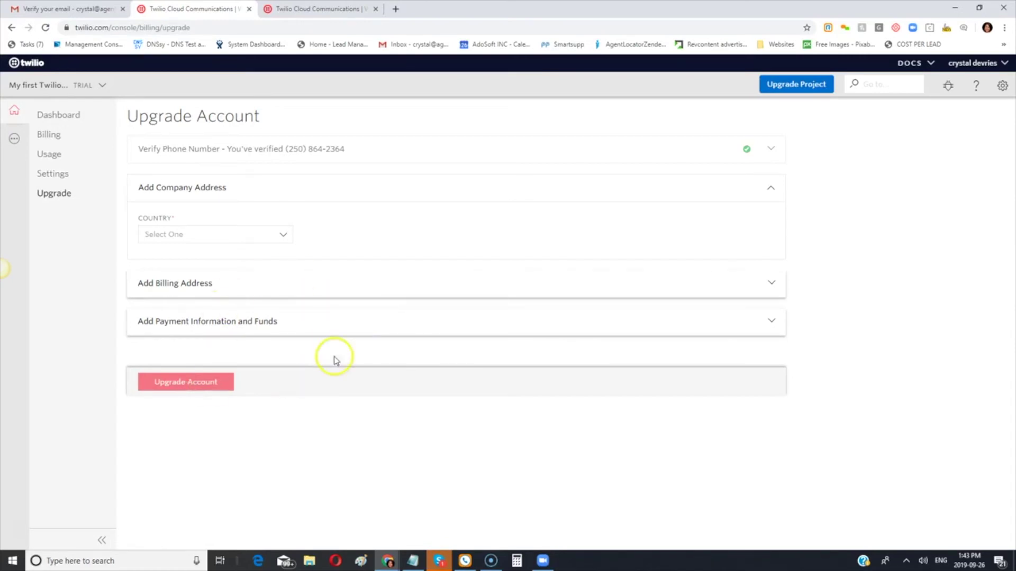
Expand Add Payment Information and Funds and enable Automatic Recharge: $20.00 when balance drops below $10.00.
click(348, 324)
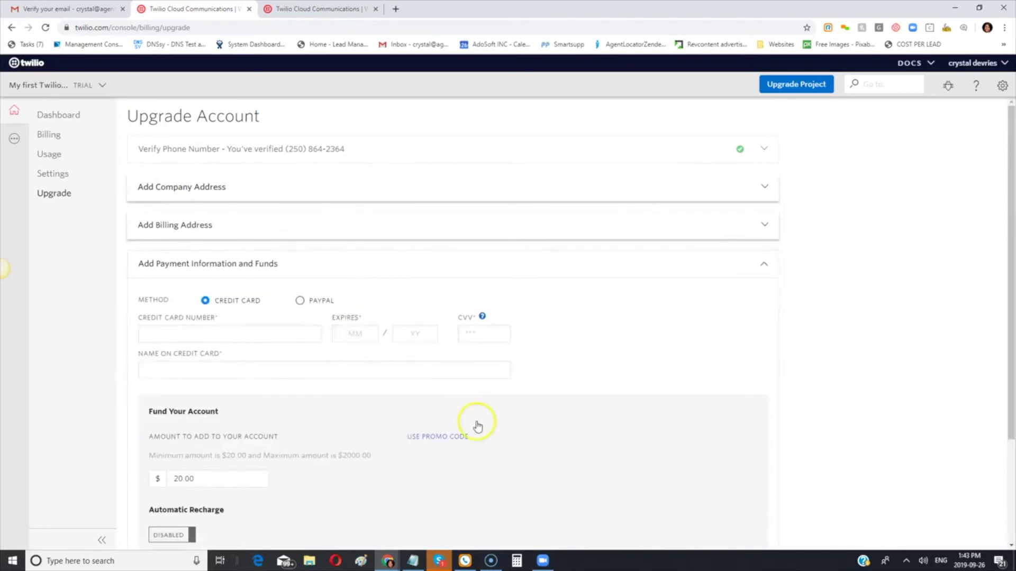
scroll(476, 424, down, 3)
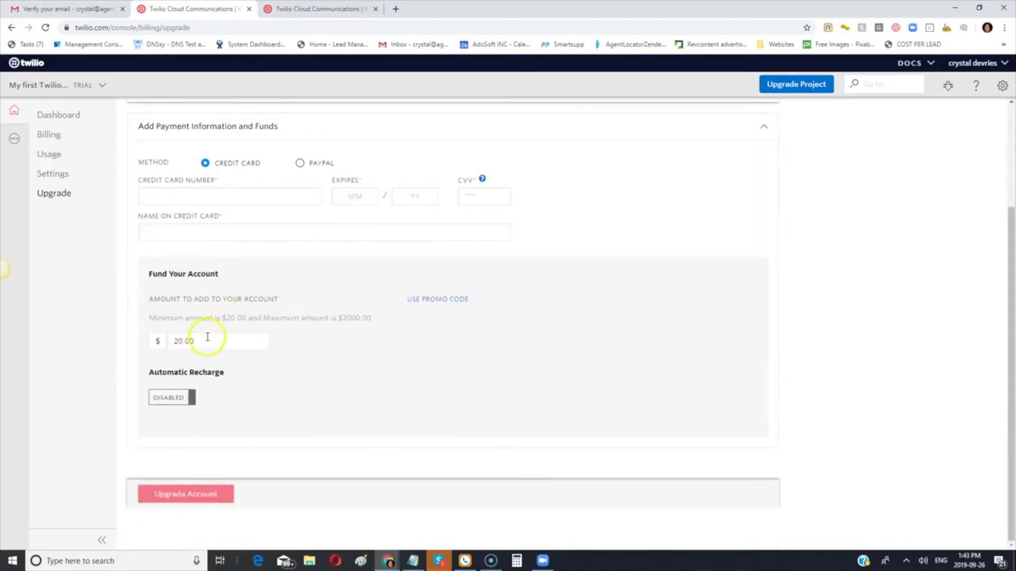
click(186, 398)
scroll(396, 465, down, 2)
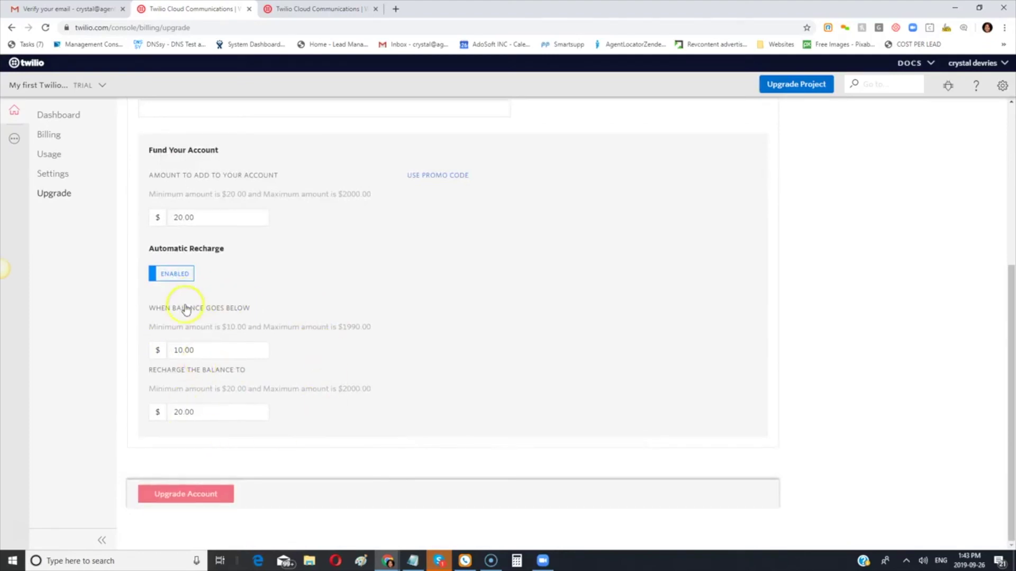
click(193, 352)
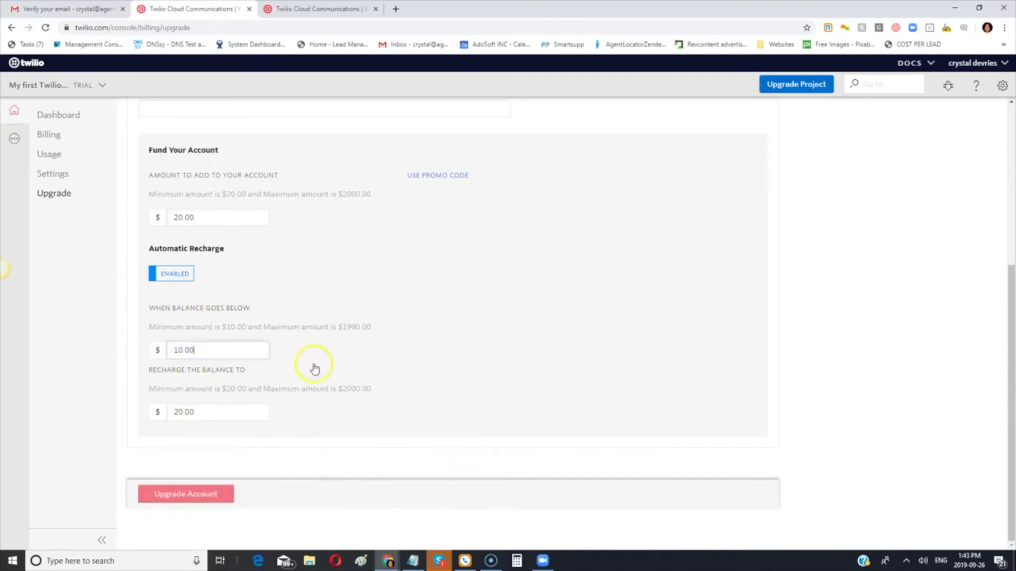